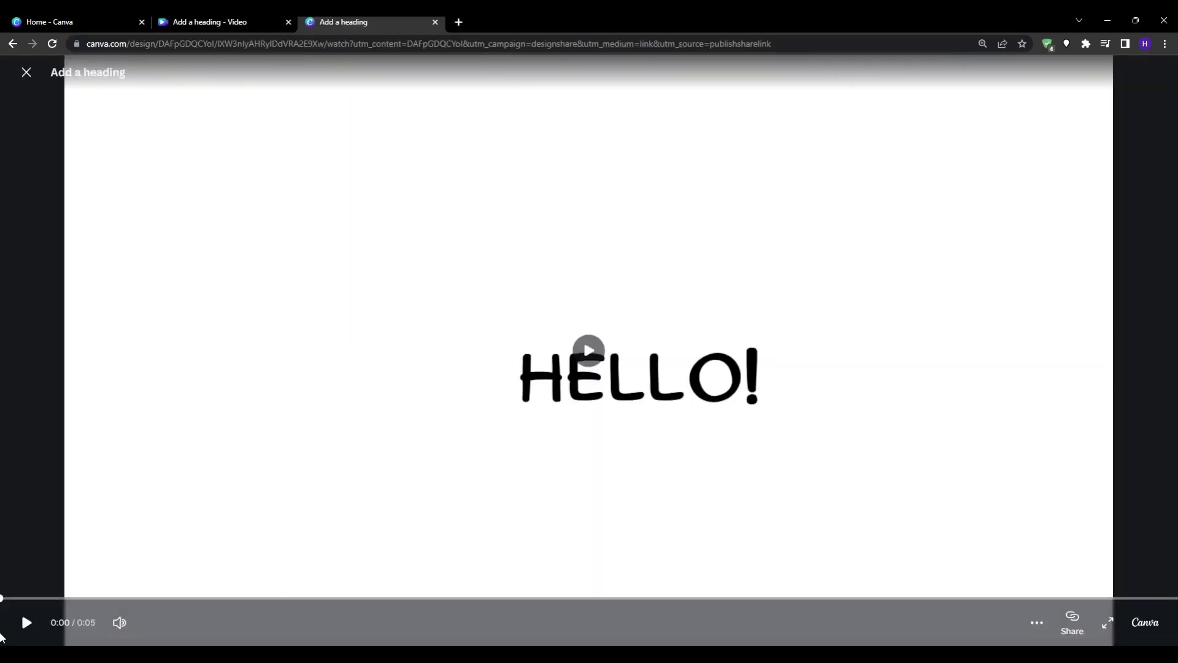
- Play the shared 'Let's get Started!' HELLO! video preview
click(24, 630)
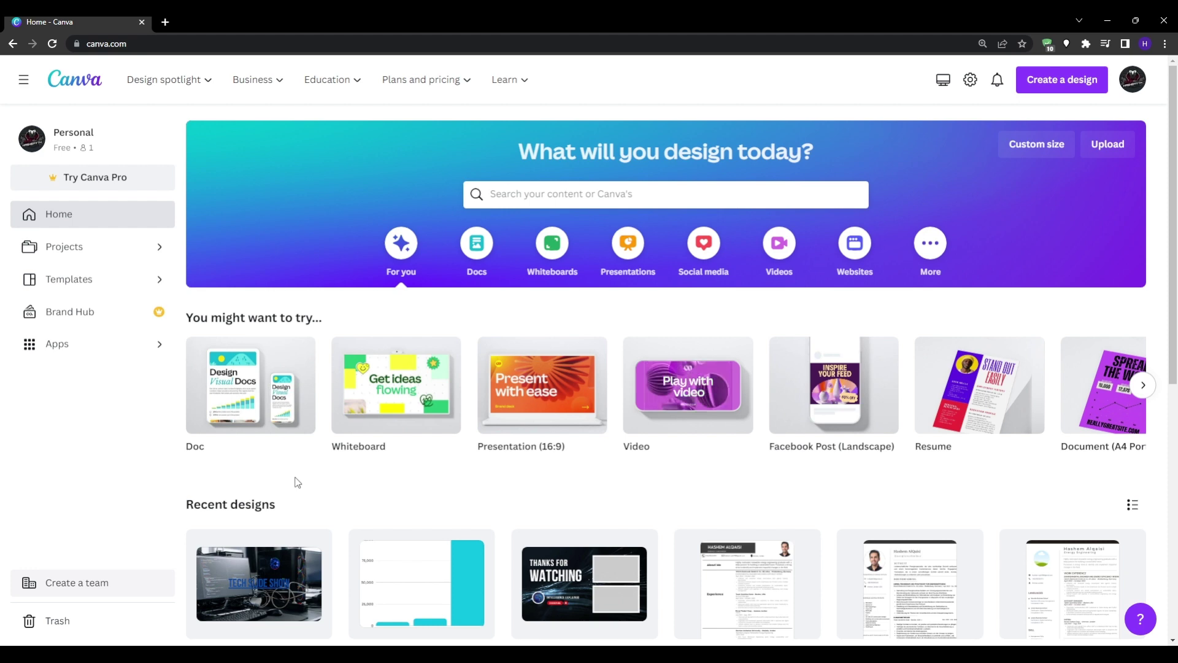
- Start a blank video design and search Elements for 'hello' graphics
click(688, 387)
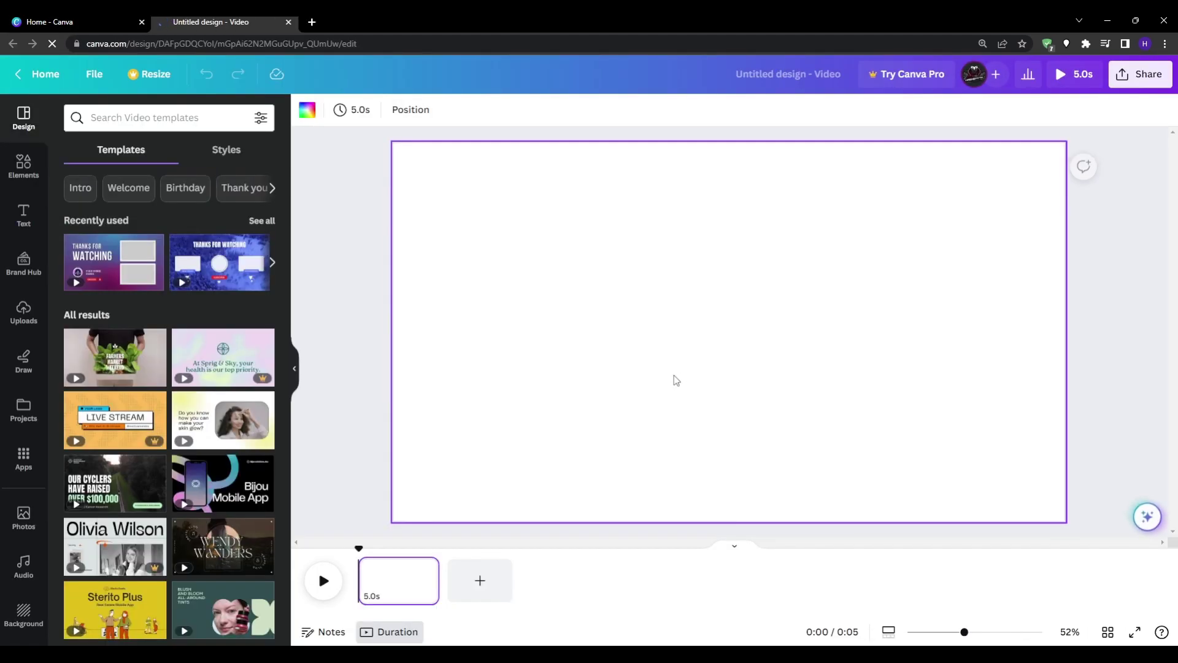
click(21, 168)
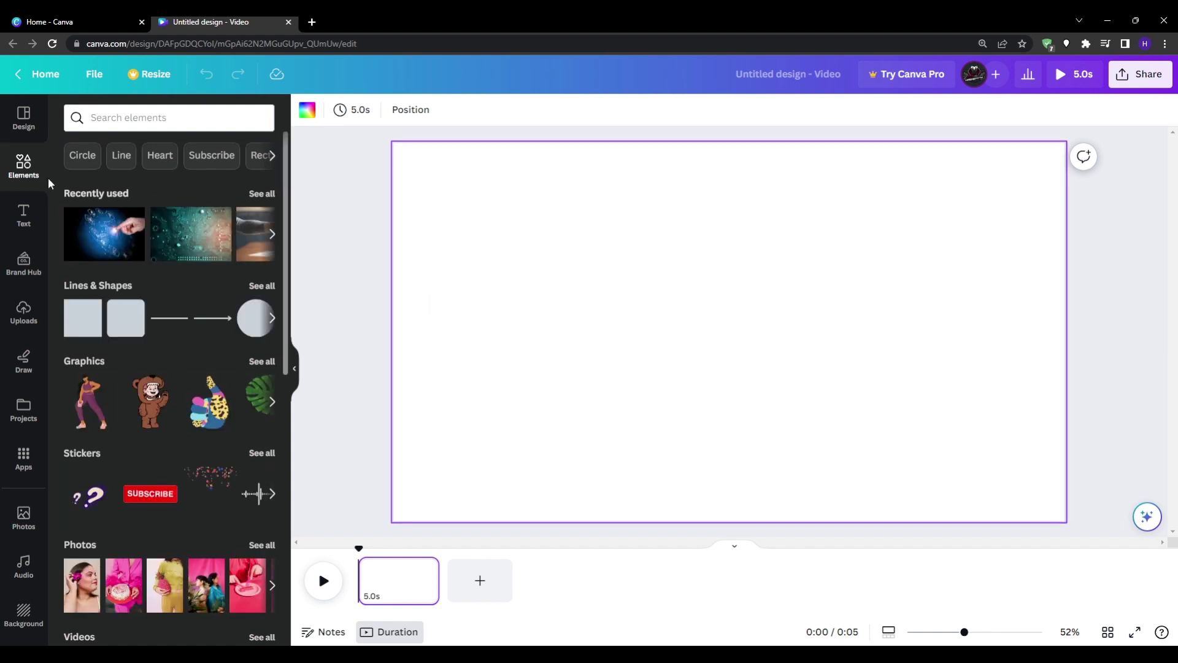
click(105, 117)
text(hell)
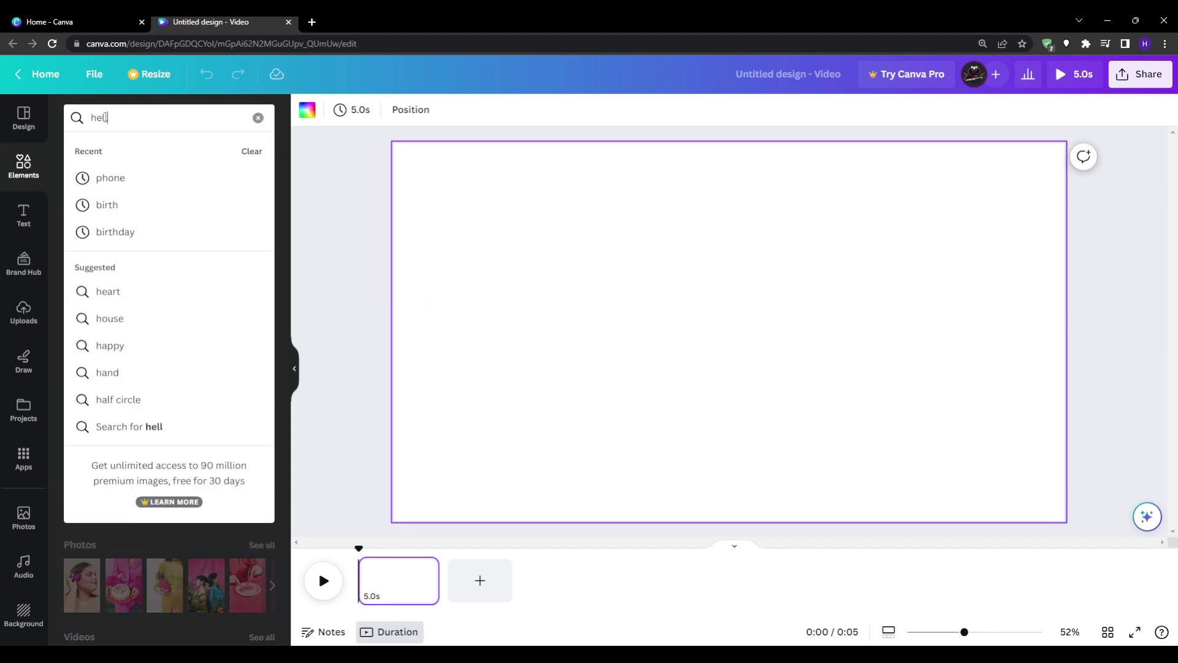
text(o)
key(Return)
scroll(191, 329, down, 2)
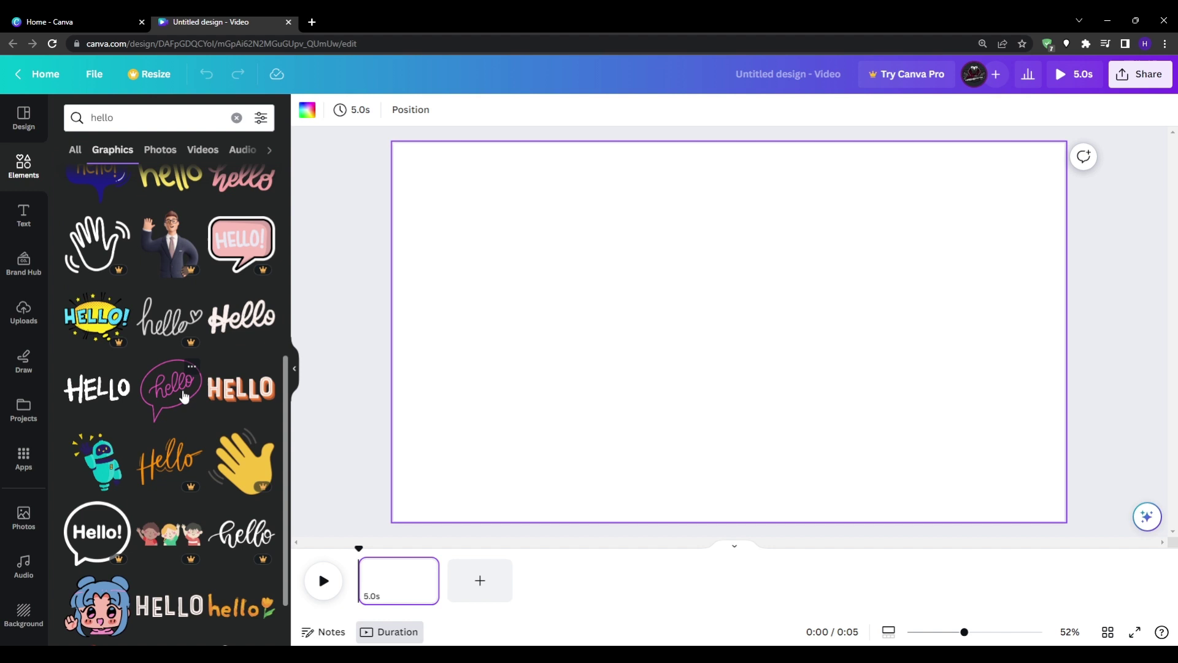
scroll(191, 328, down, 1)
scroll(212, 360, down, 2)
scroll(262, 412, down, 5)
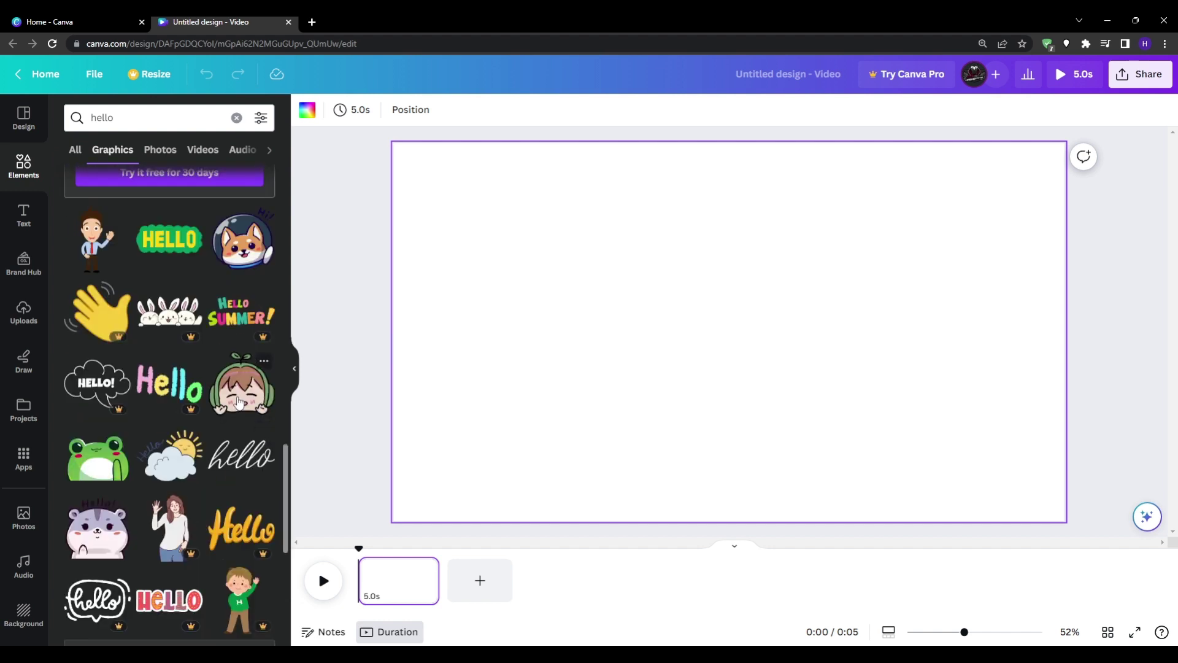
- Add the green-headphone girl sticker, then reposition and enlarge it
click(241, 404)
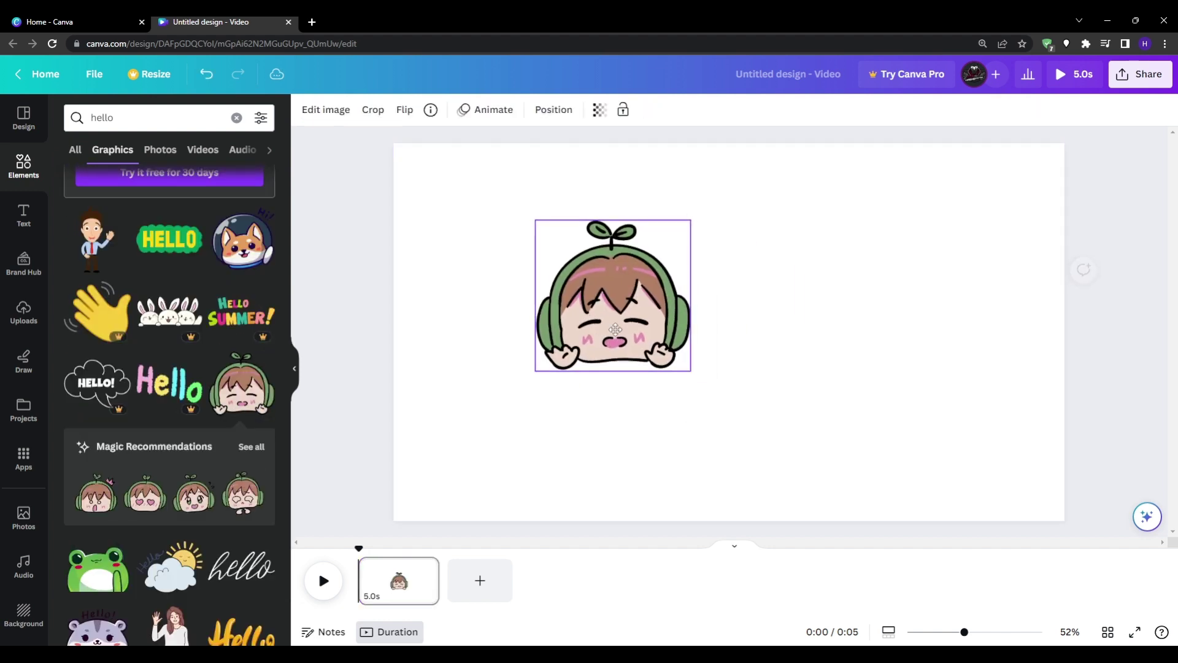
drag(734, 371, 620, 336)
drag(538, 369, 476, 424)
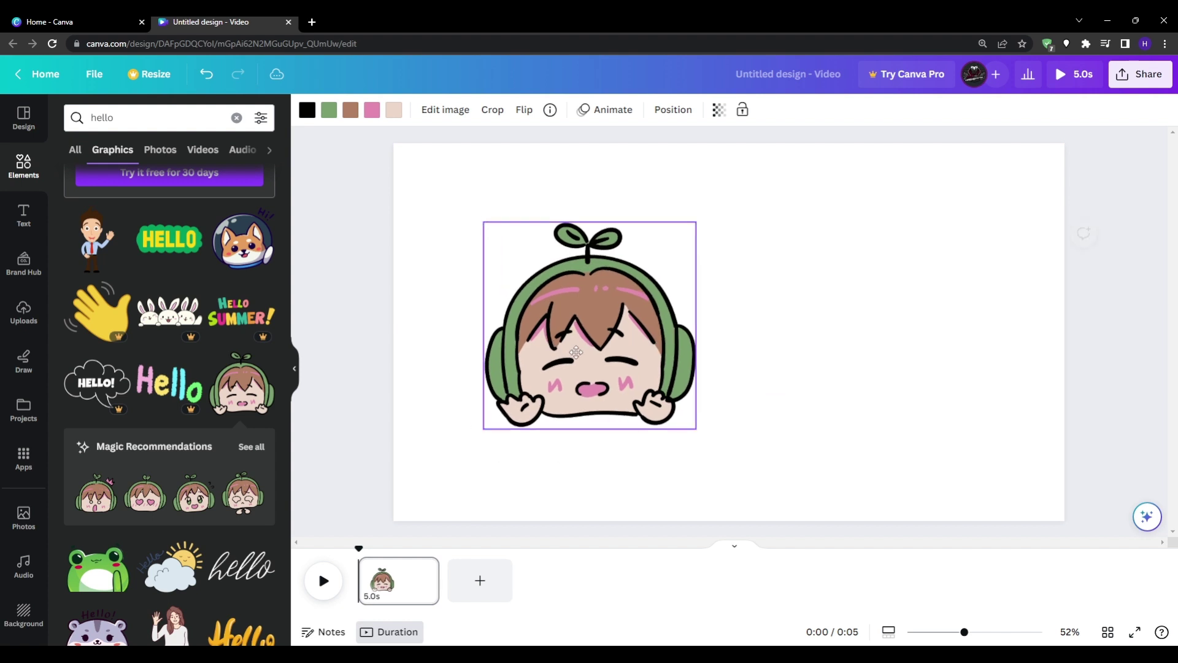
mouse_move(549, 337)
mouse_down()
mouse_move(570, 362)
mouse_move(572, 345)
mouse_up()
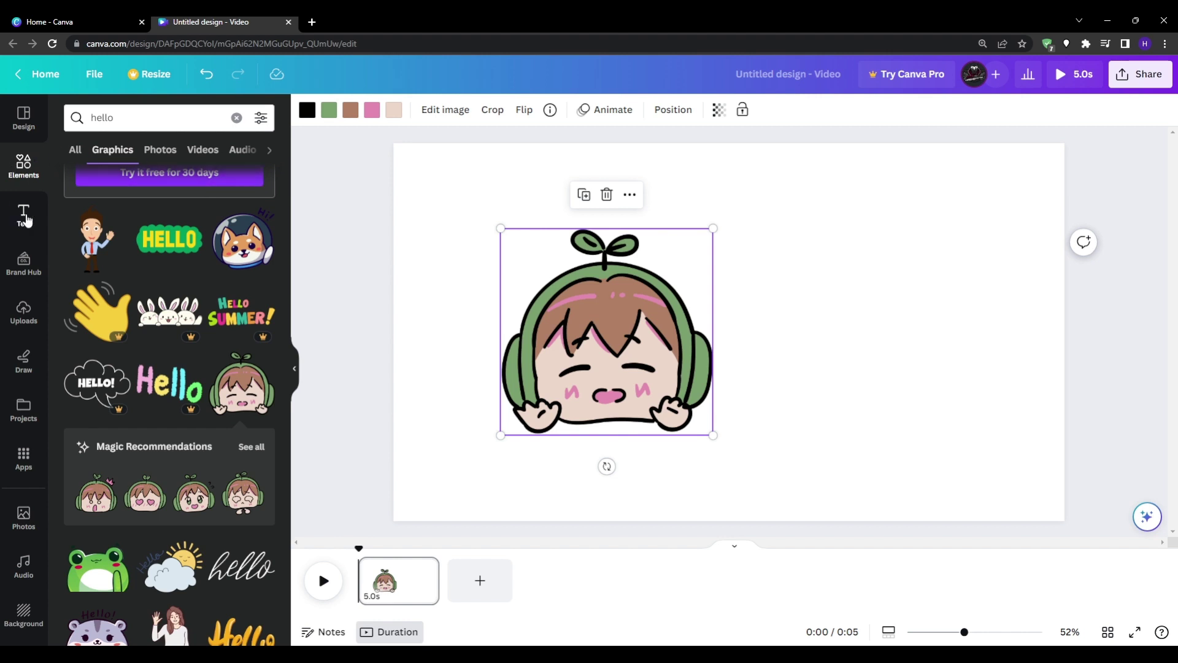
- Add a widened 'Hello!' heading beside the character in the COMICA font
click(24, 216)
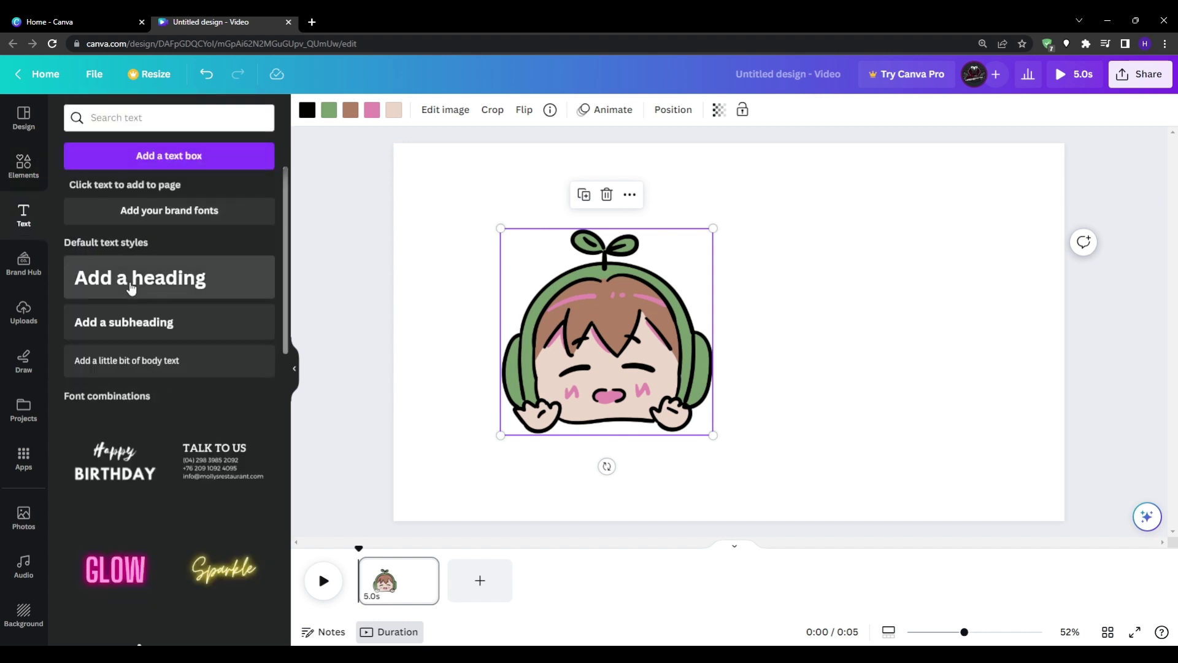
click(131, 288)
text(Hello!)
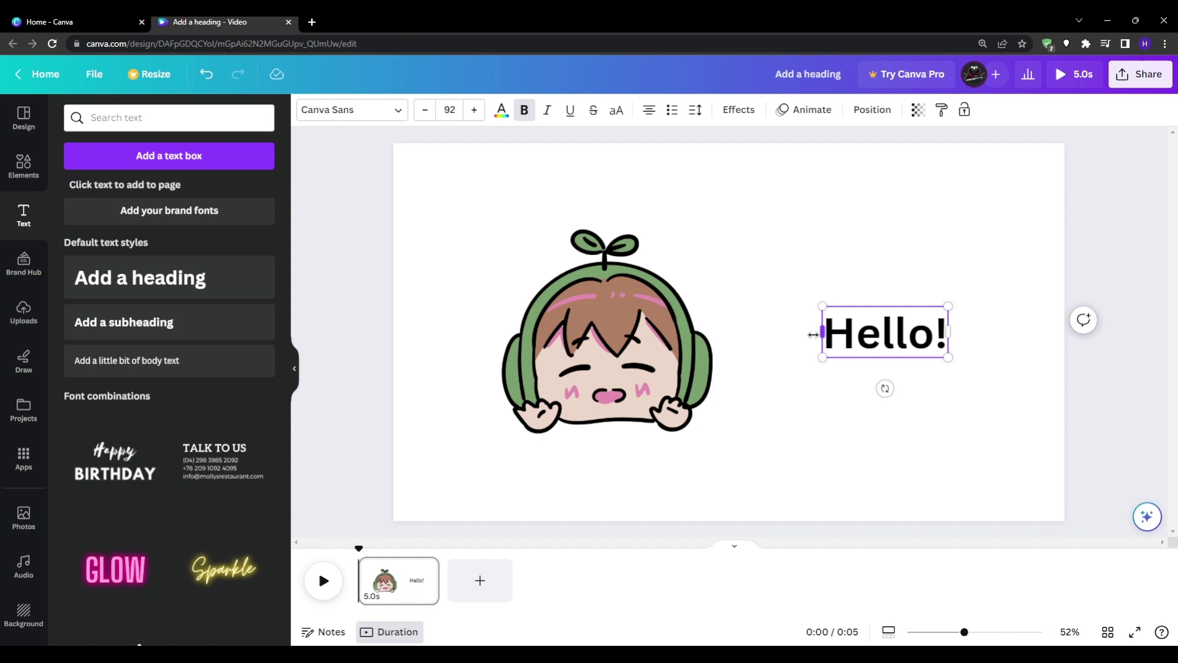
drag(814, 334, 769, 334)
click(350, 110)
text(comic)
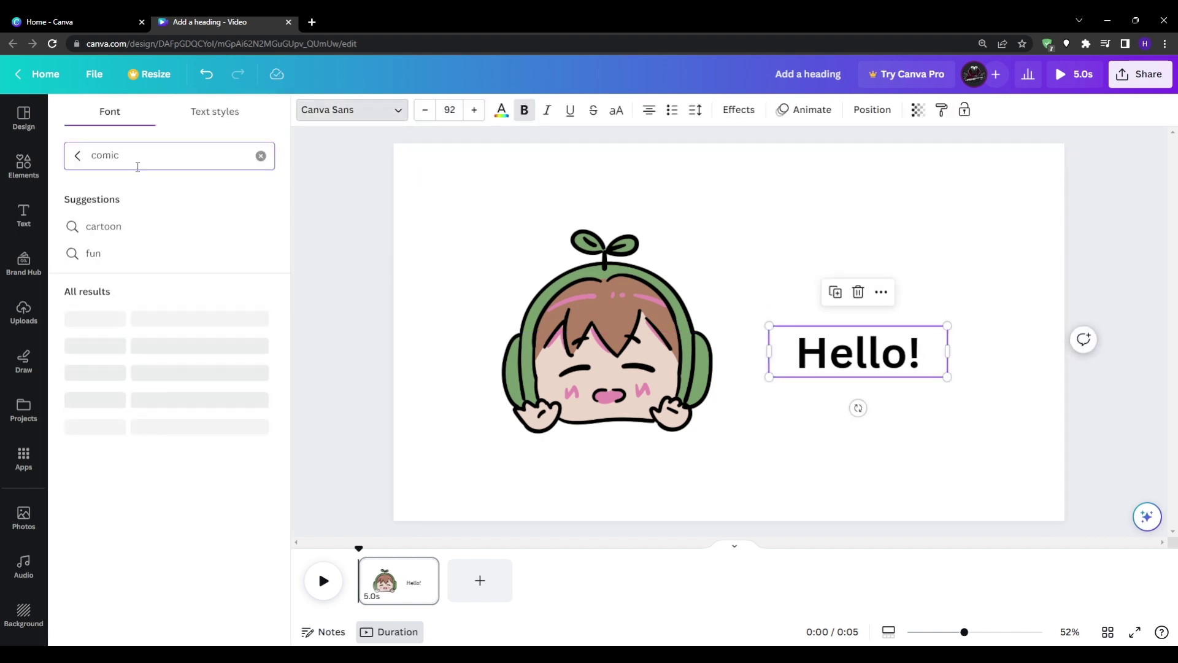
click(132, 318)
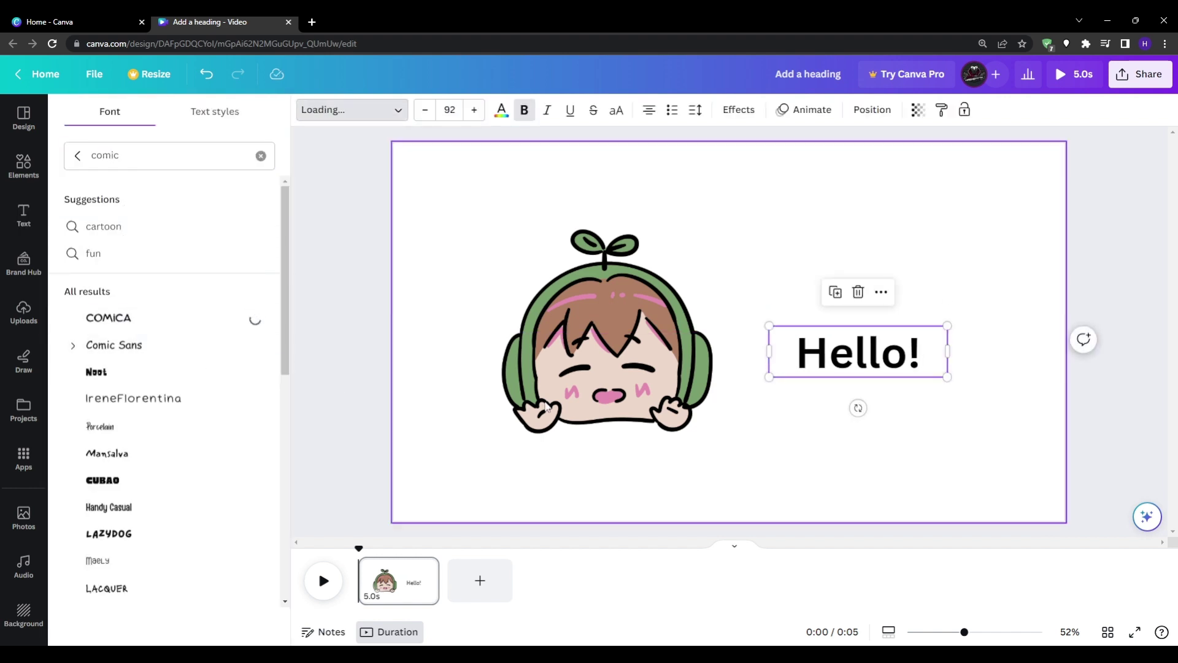
- Deselect the HELLO! heading and select the character image
click(836, 425)
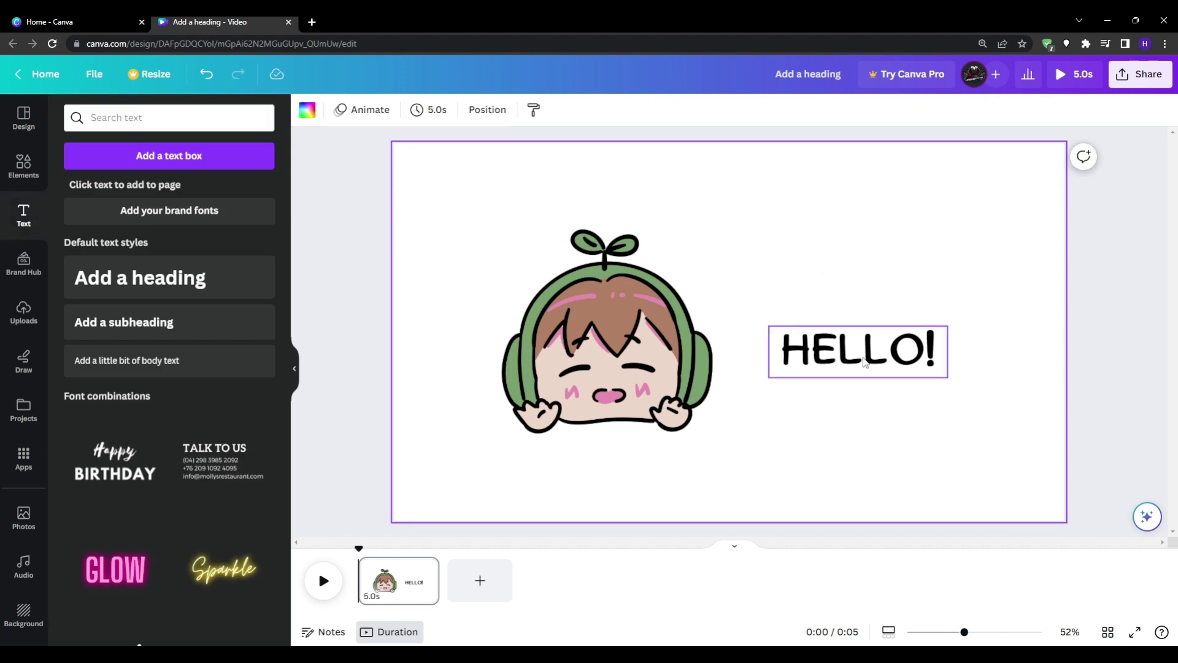
click(863, 364)
click(833, 440)
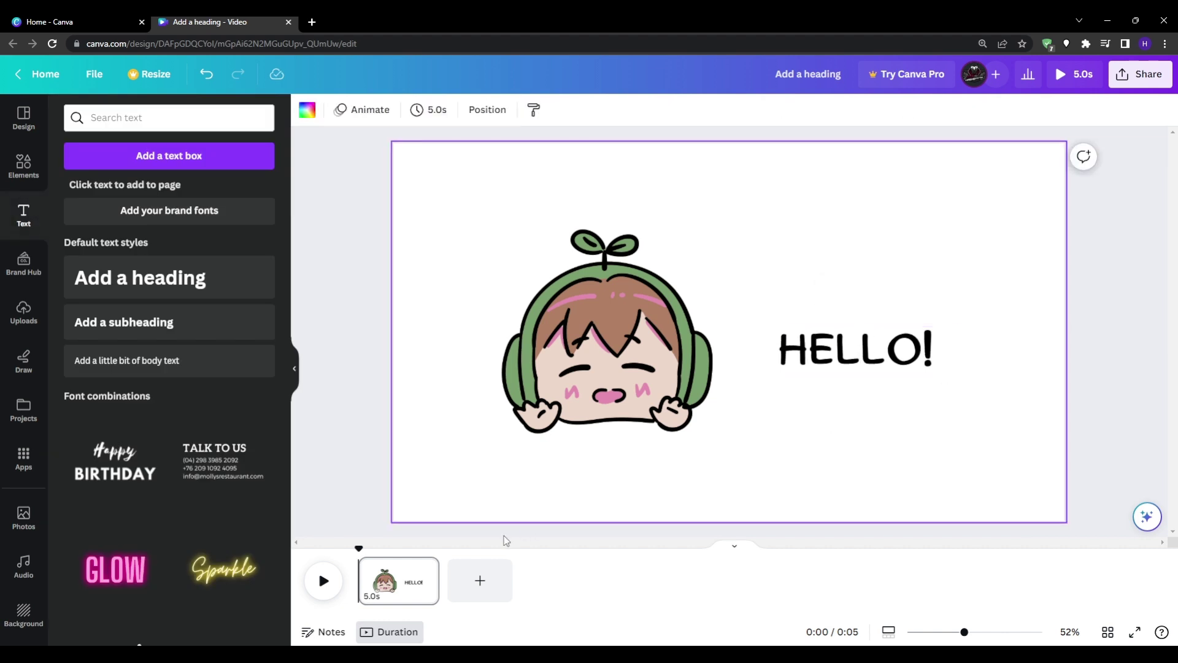
key(Tab)
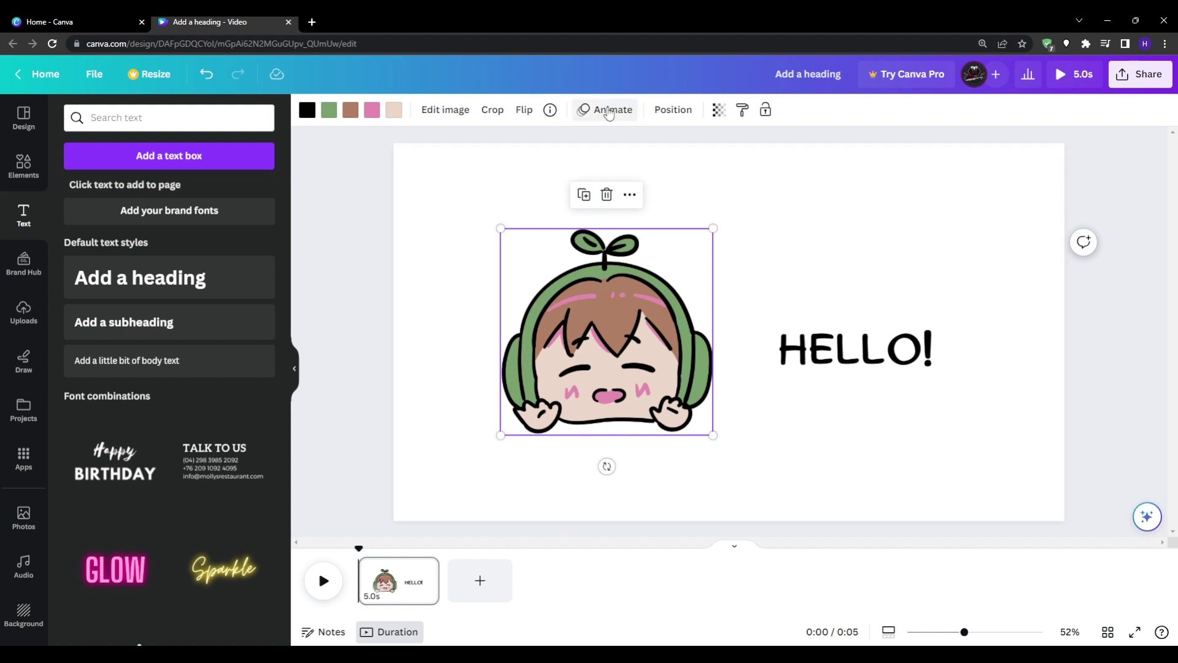
- Give the character a Pan animation and HELLO! a Drift animation, then preview
click(608, 111)
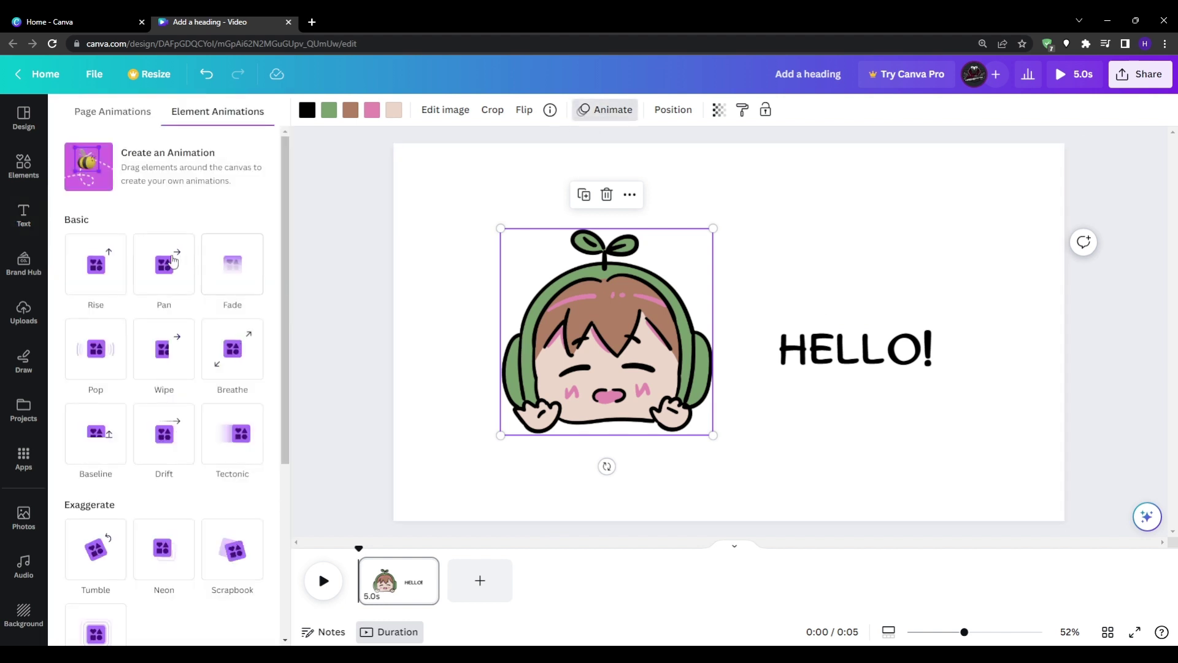
click(162, 286)
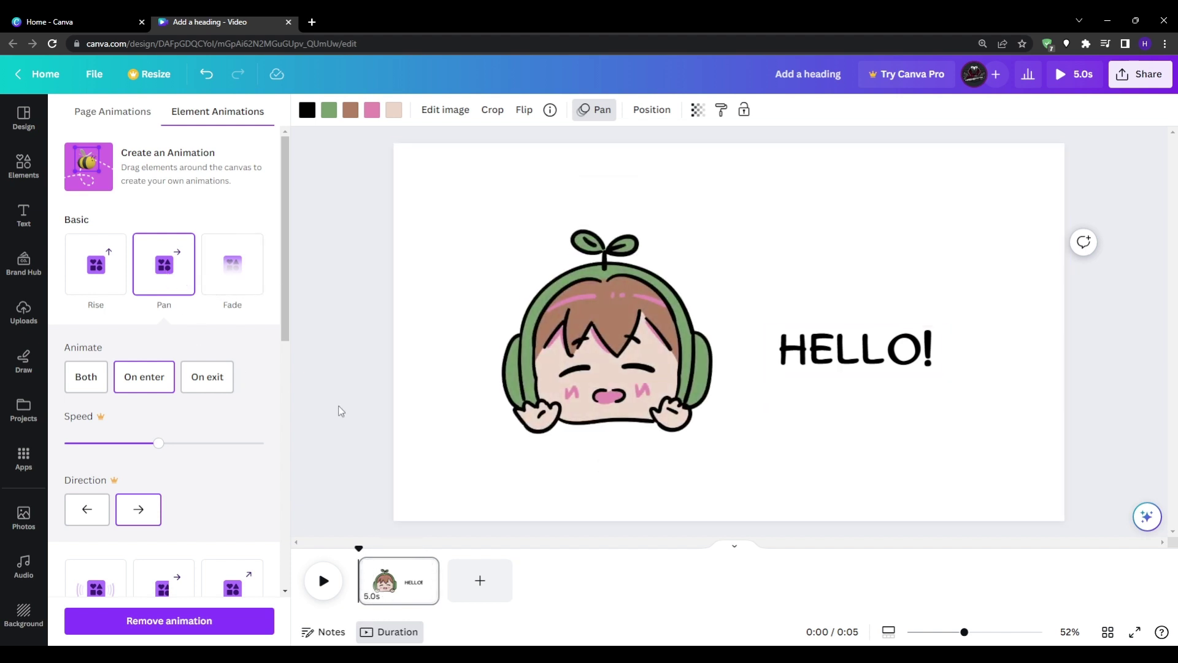
scroll(249, 406, down, 2)
scroll(245, 404, down, 2)
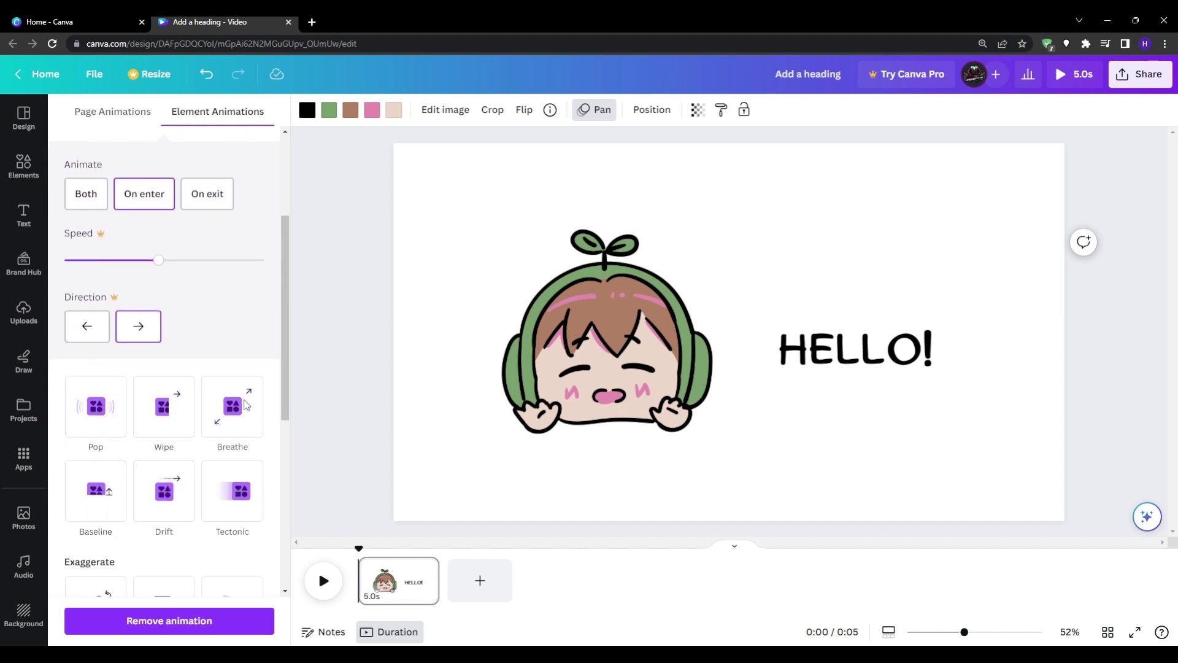
scroll(237, 391, down, 2)
key(Tab)
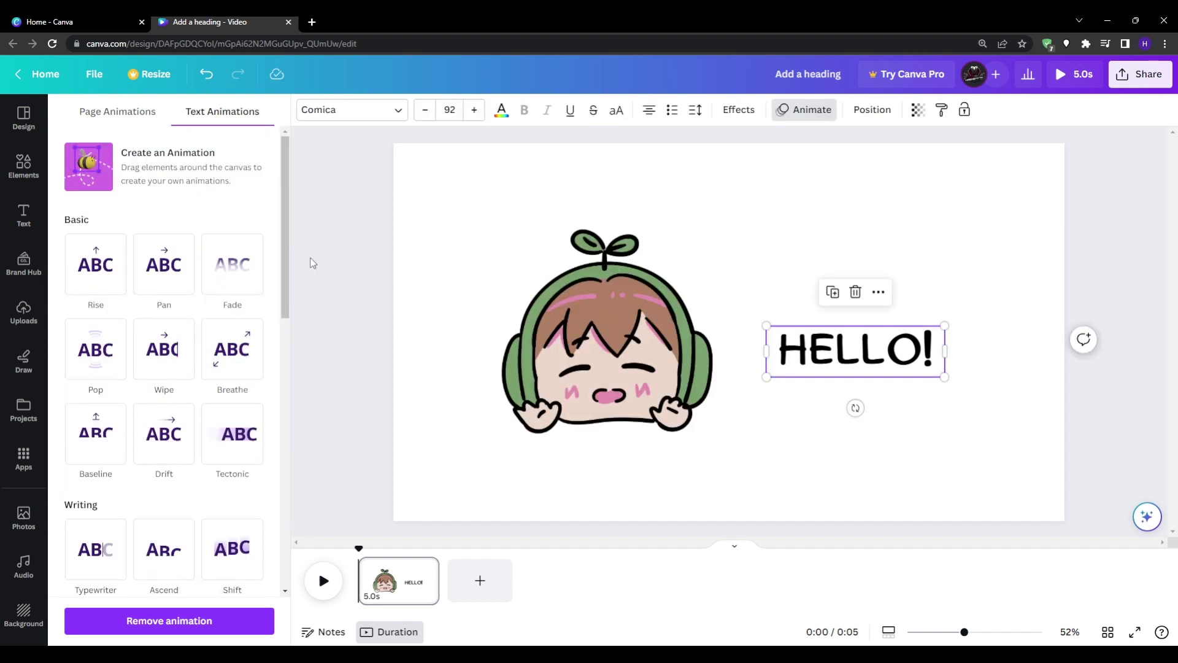
scroll(194, 322, down, 2)
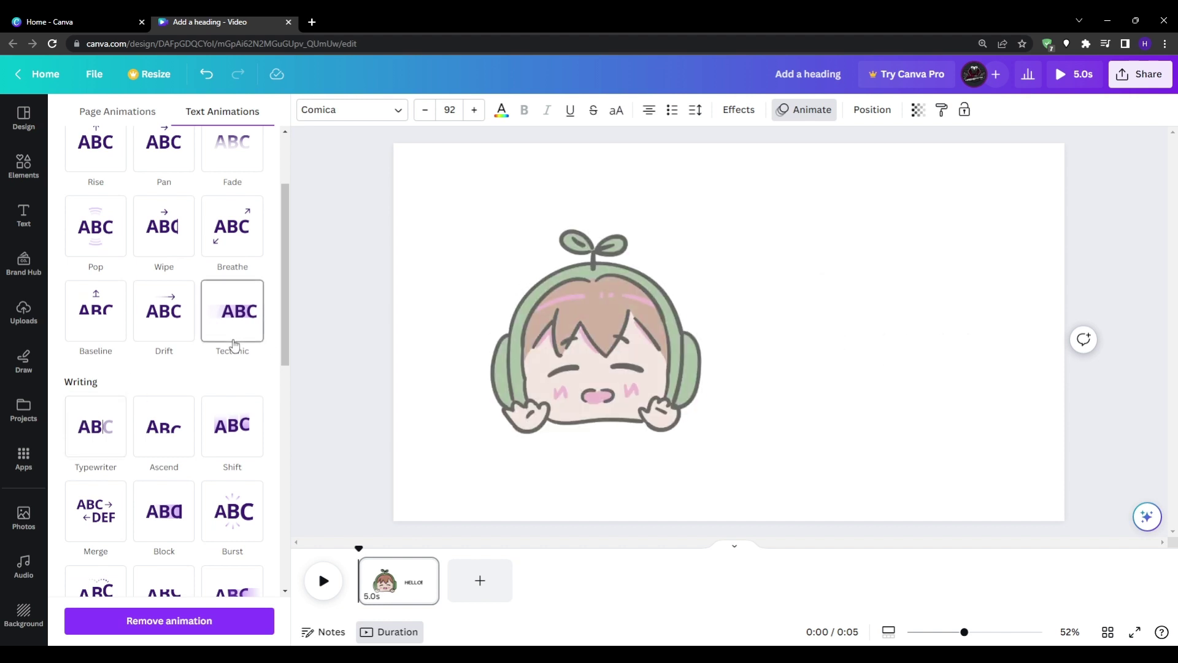
scroll(212, 359, down, 1)
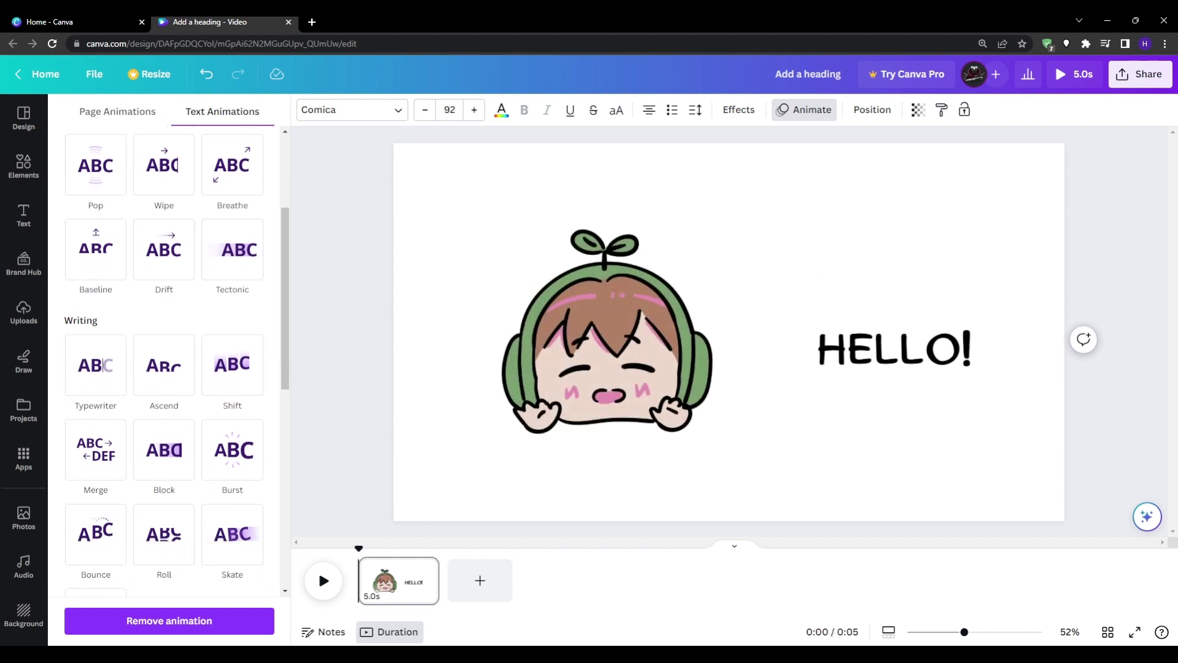
click(324, 580)
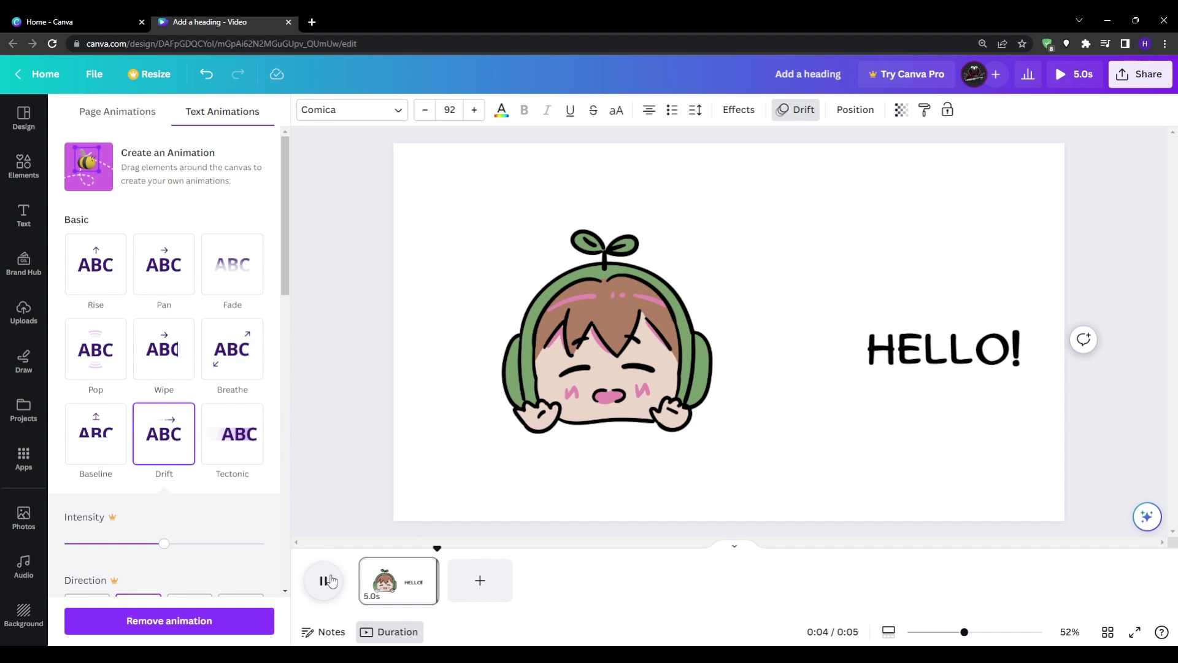
- Shorten the first page to 2 seconds and preview it
click(372, 595)
text(2)
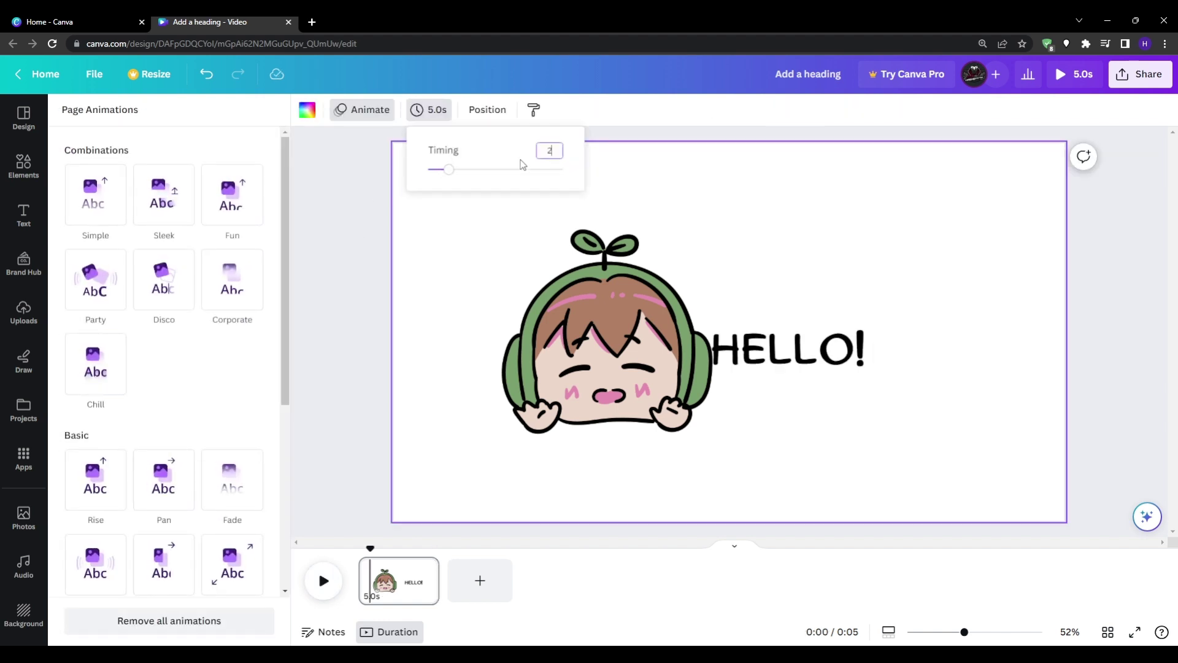
key(Return)
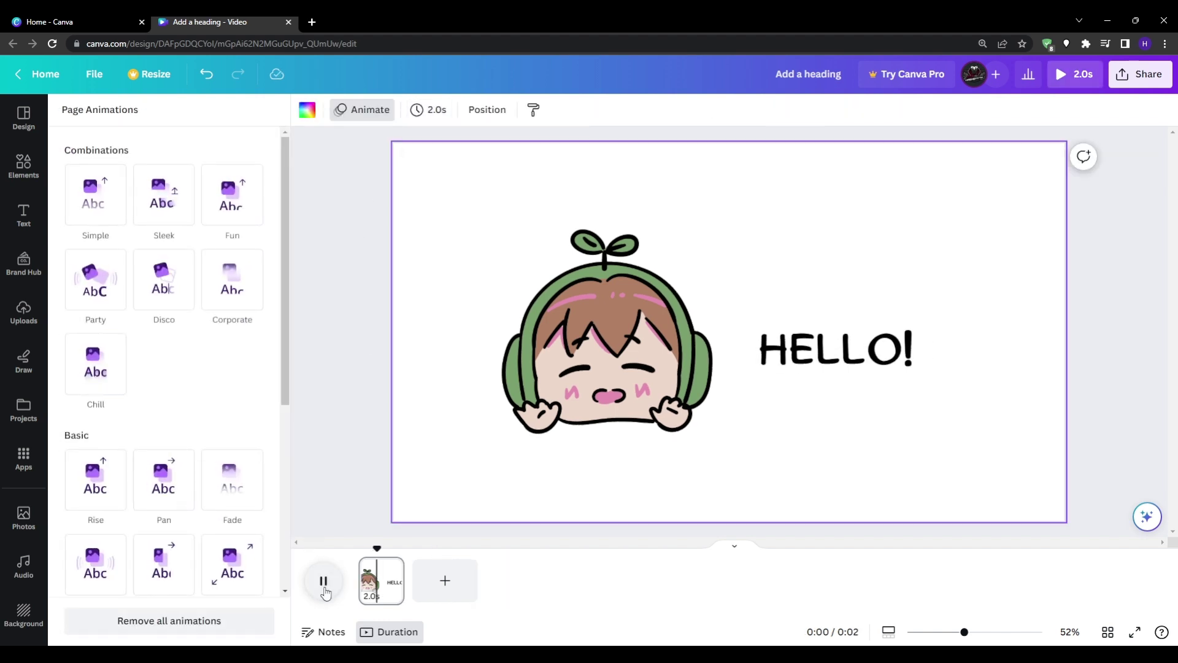
click(323, 582)
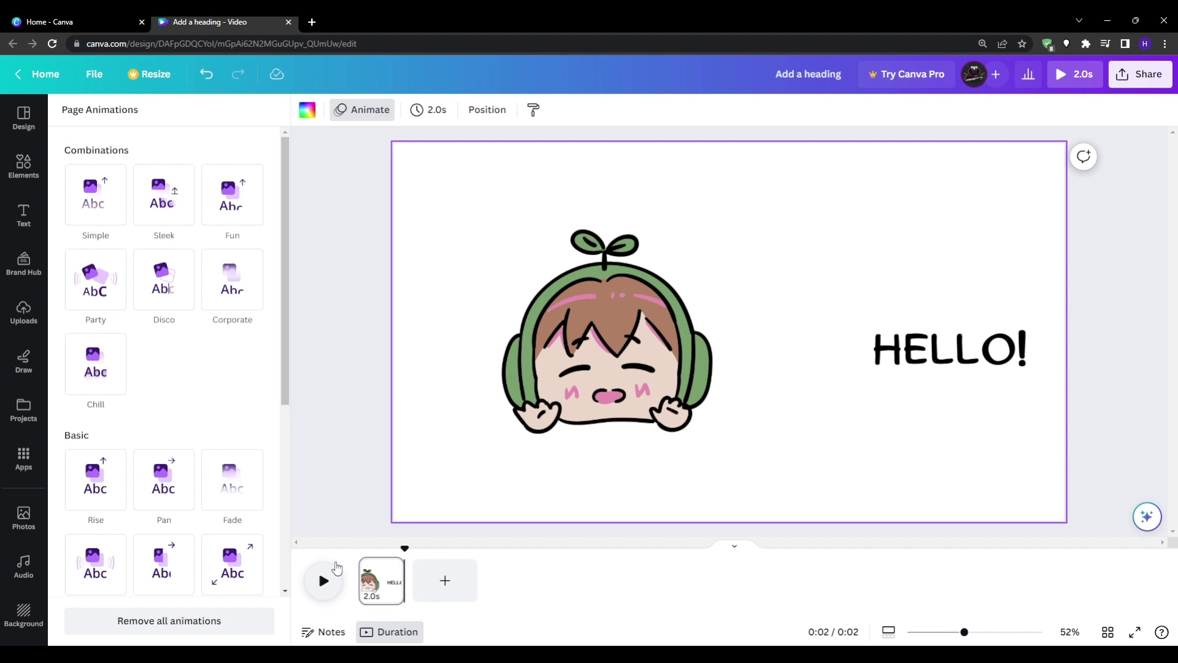
- Add a second page and paste the character there without its Pan animation
click(445, 580)
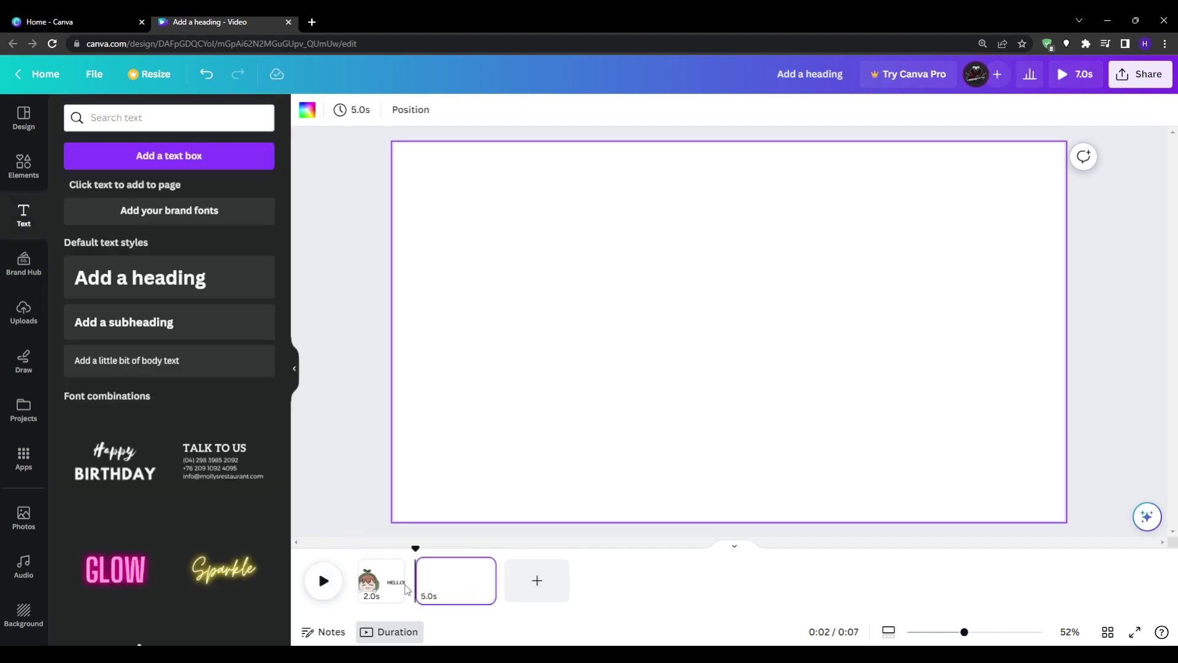
click(382, 580)
click(595, 332)
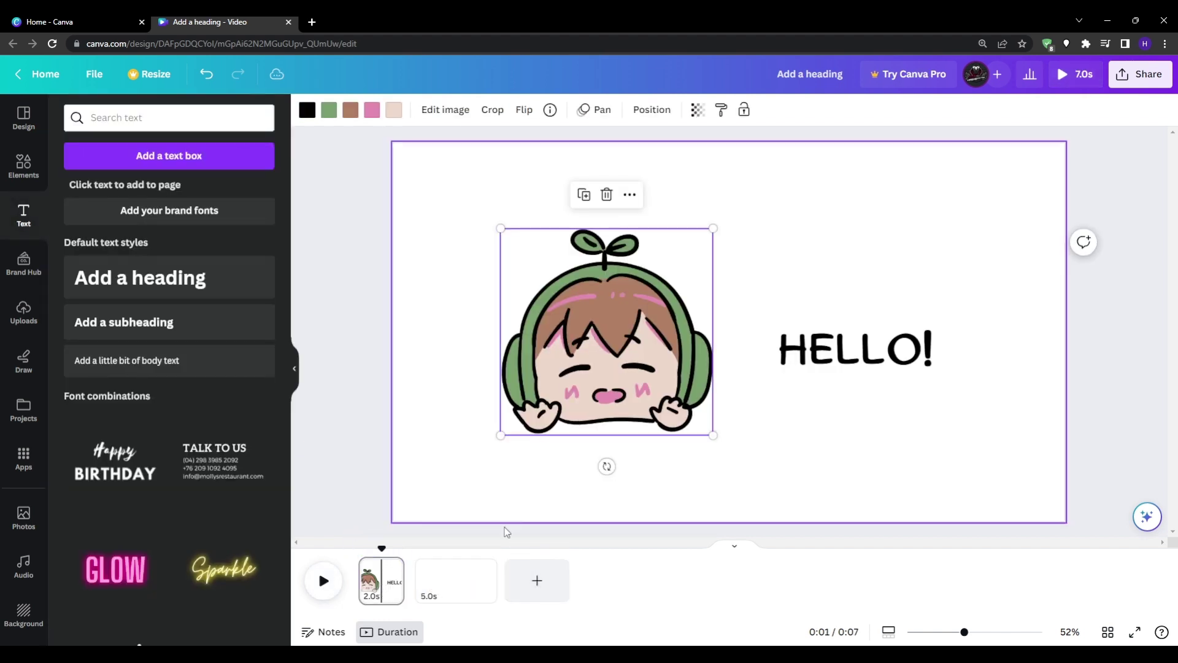
click(460, 575)
key(ctrl+v)
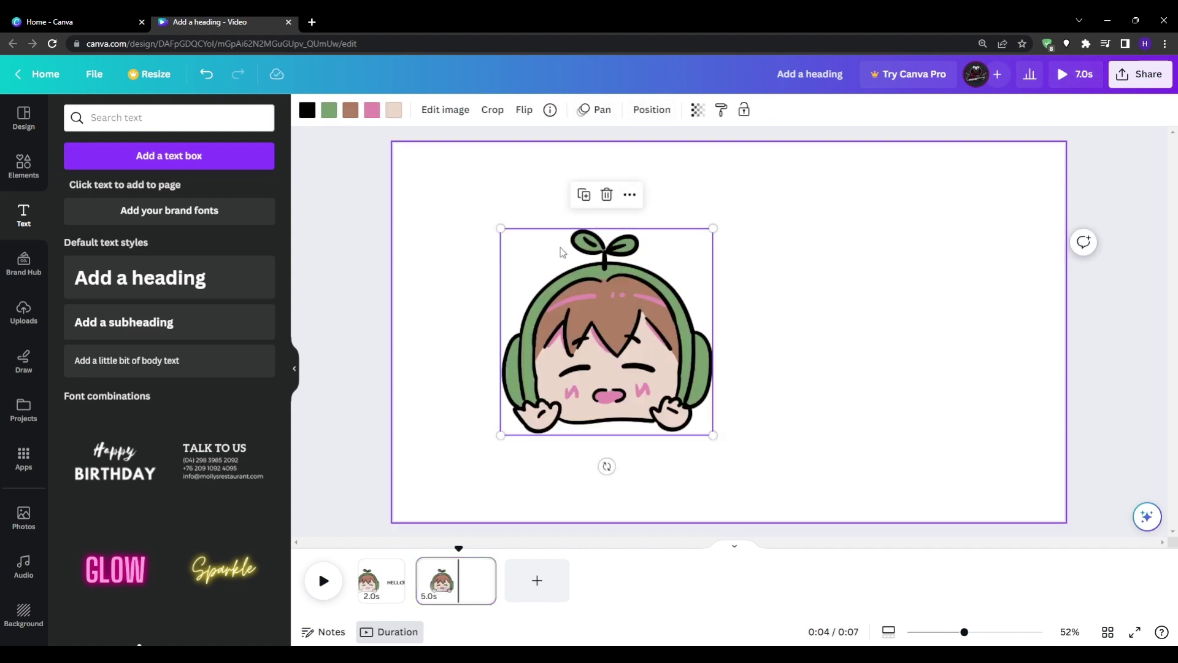
click(596, 110)
click(172, 621)
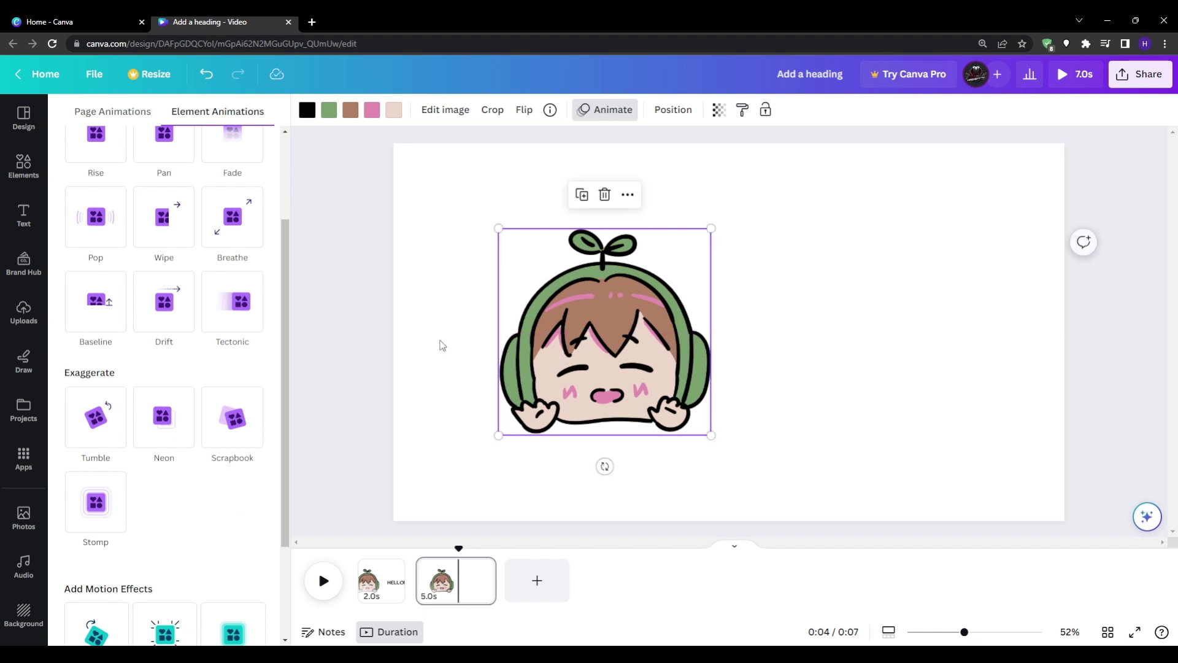
- Add an animated True Typewriter 'Whiteboard animation video!' caption and make page 2 3 seconds
click(23, 214)
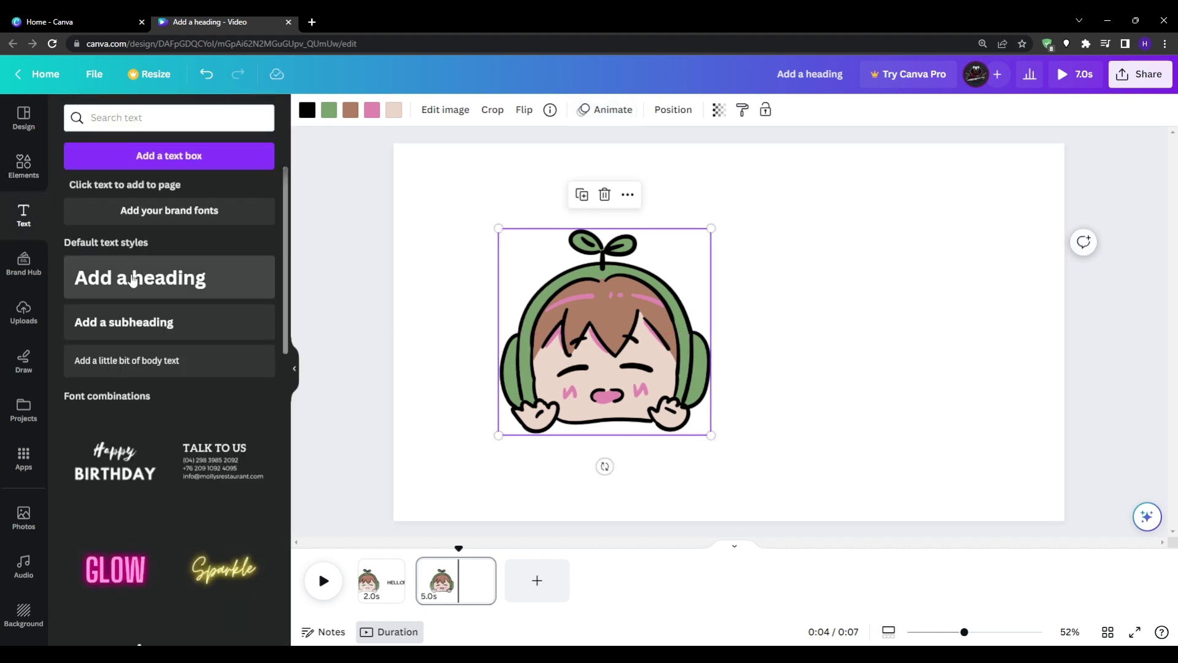
click(139, 282)
drag(746, 336, 896, 343)
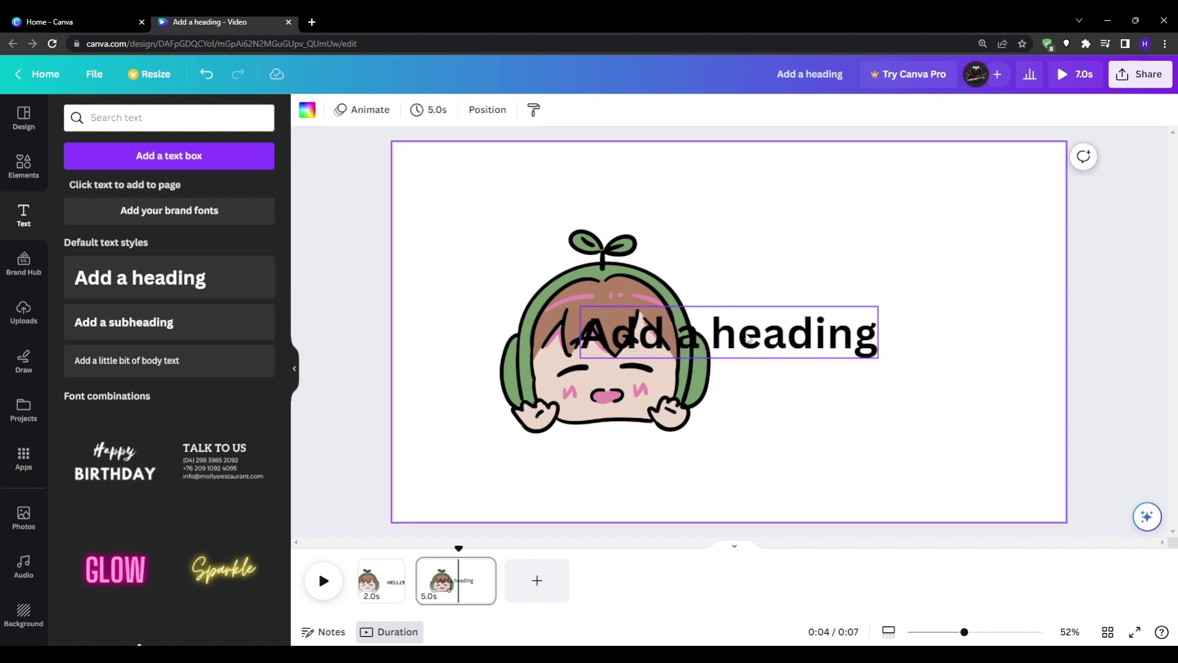
text(Whiteboard animation video!)
click(148, 478)
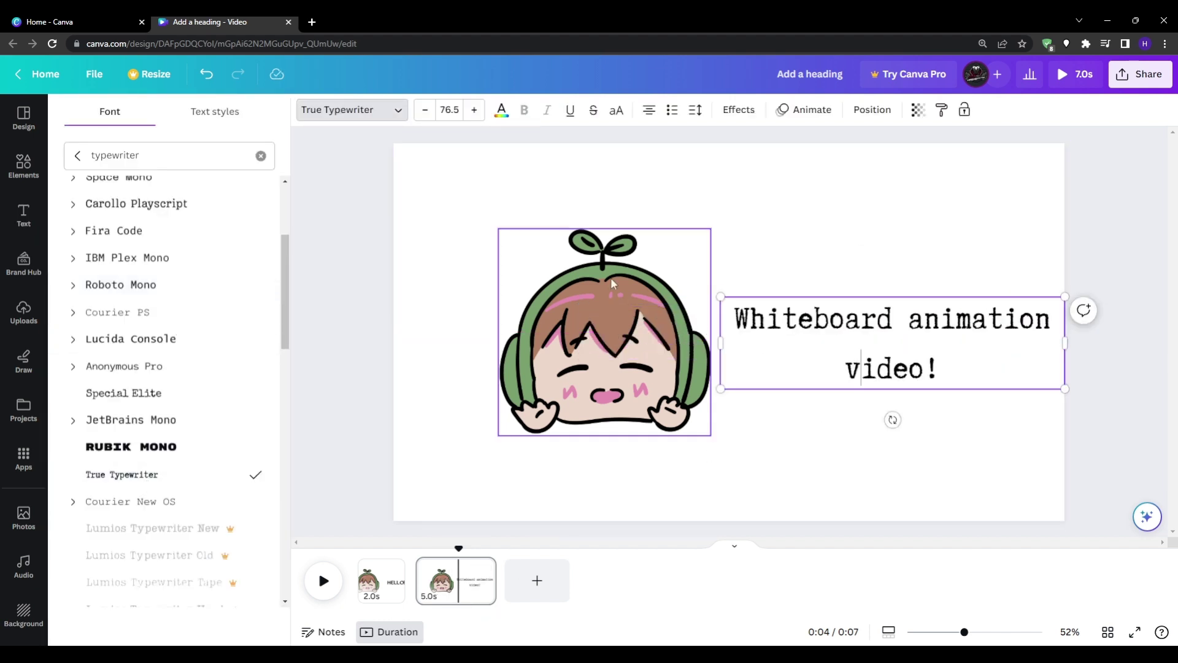
click(443, 118)
click(803, 110)
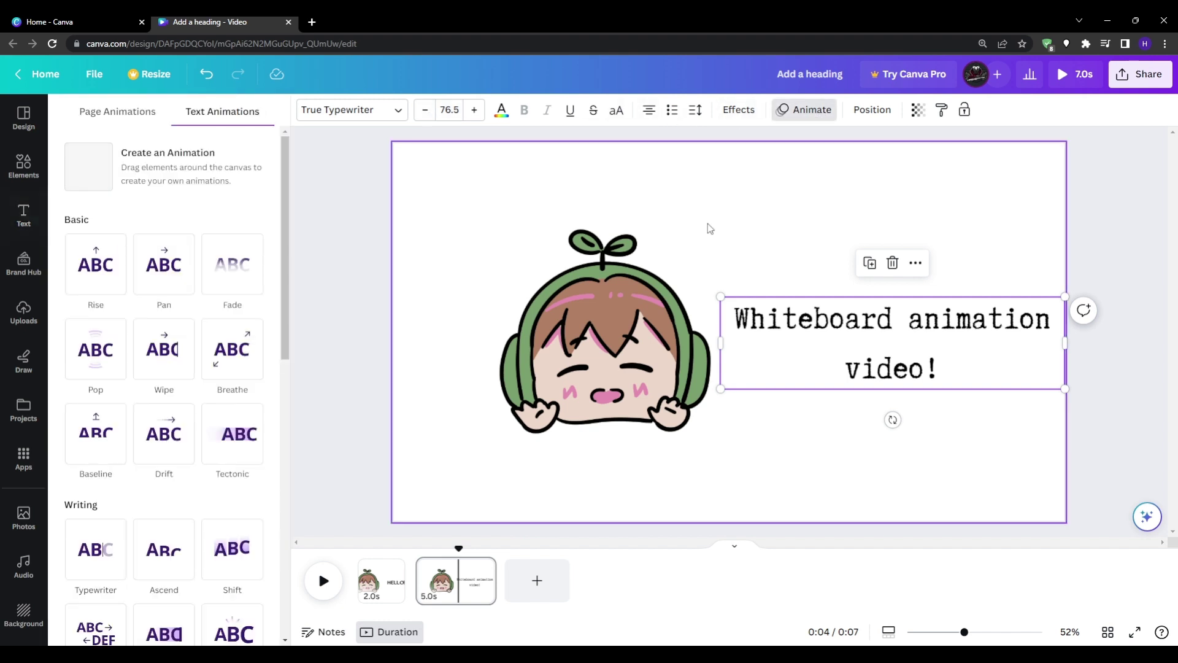
scroll(273, 366, down, 1)
scroll(272, 366, down, 3)
scroll(273, 366, down, 2)
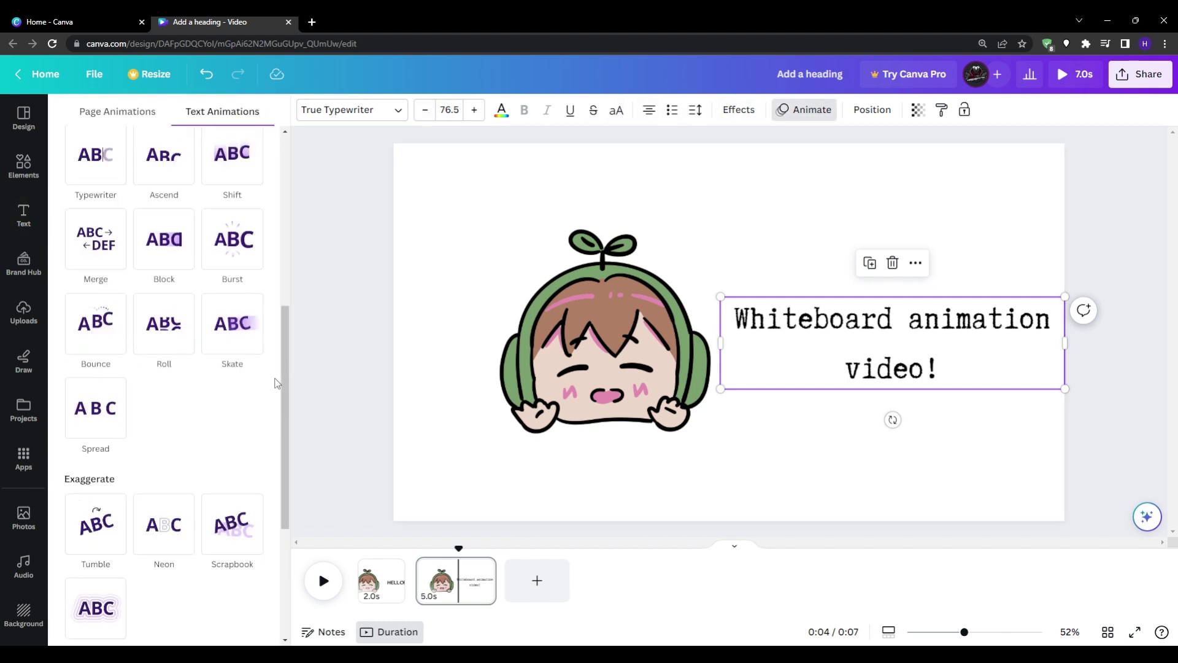
click(434, 223)
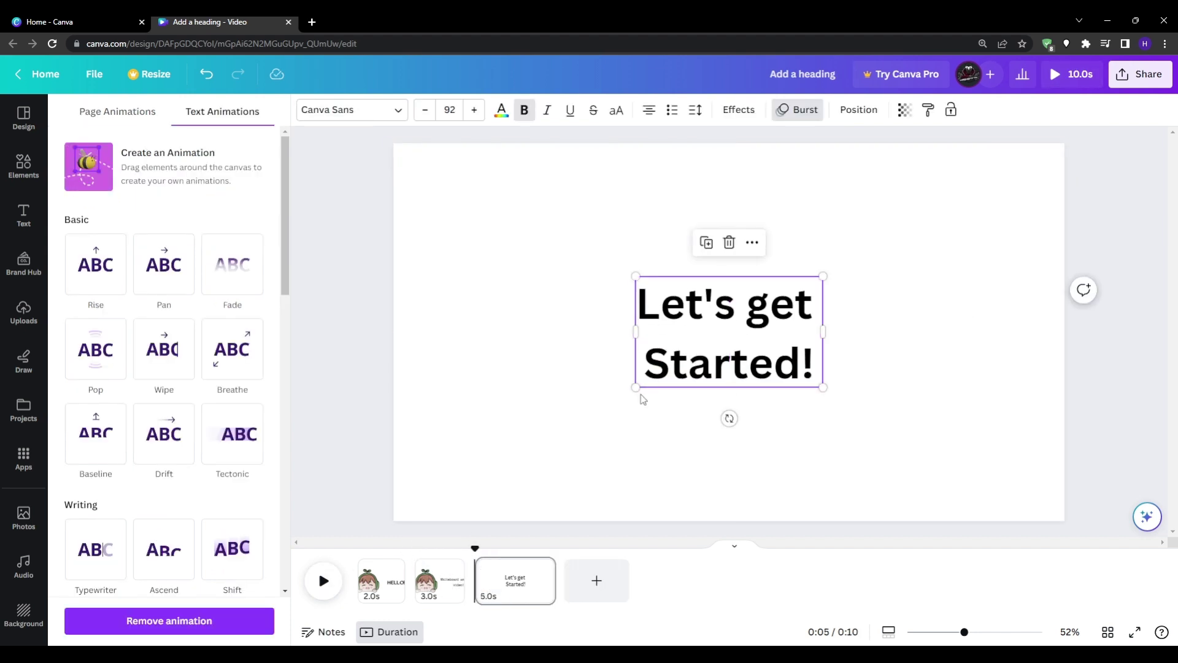
- Enlarge and center 'Let's get Started!' and set it in Handy Casual
drag(636, 387, 466, 486)
drag(615, 414, 700, 359)
click(351, 110)
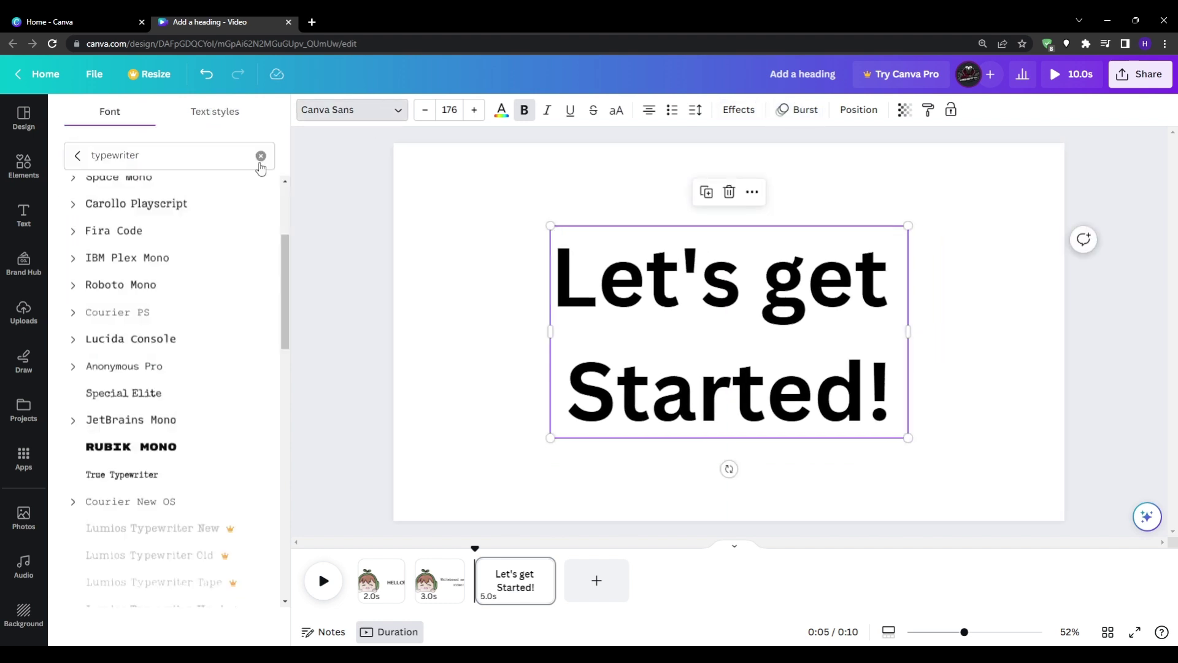
text(handy)
- Color the word 'Started!' red
key(Return)
click(110, 226)
click(501, 110)
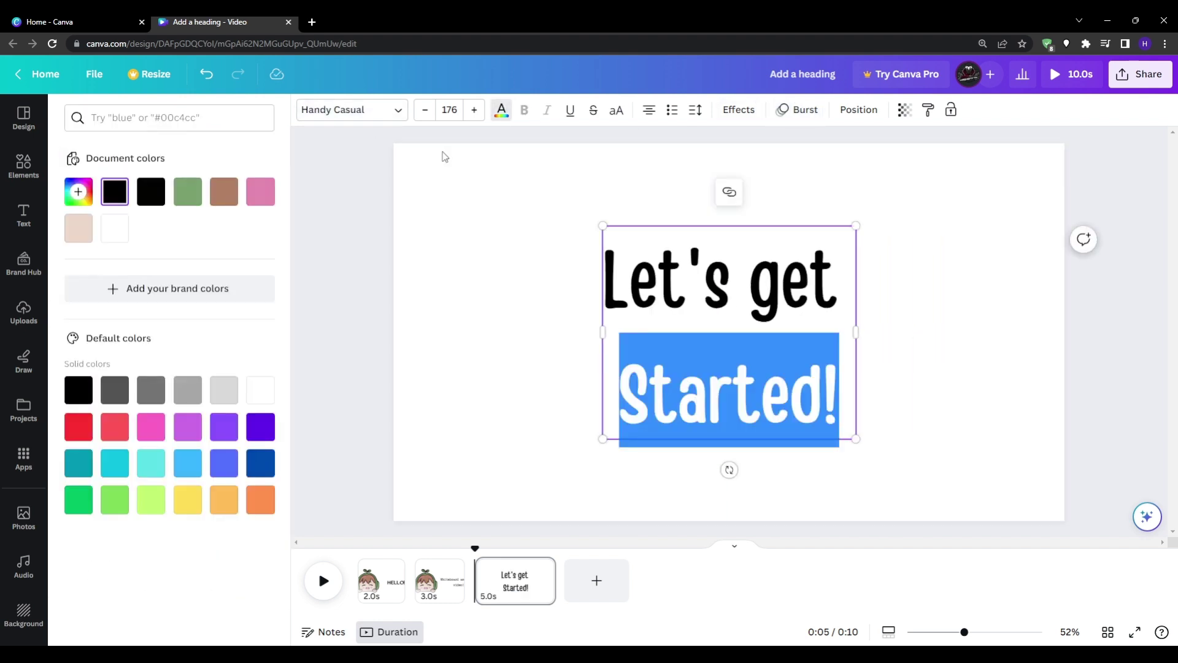
click(78, 427)
click(682, 433)
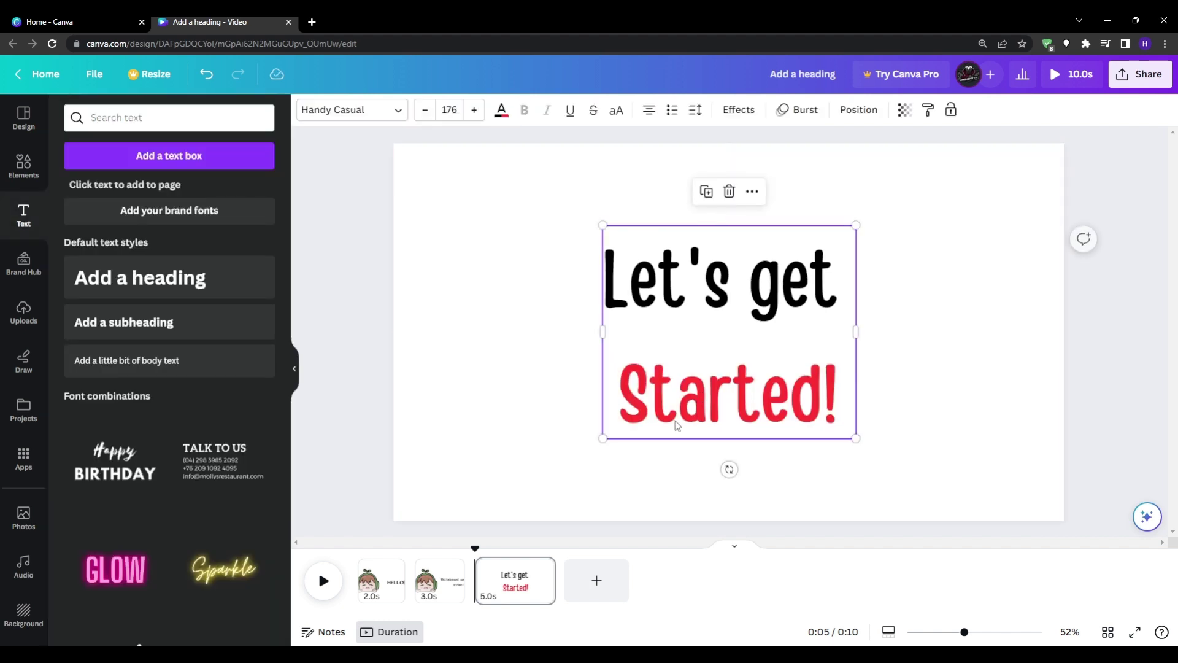
click(371, 360)
- Set page 3 to 2 seconds and add a Circle Wipe between pages 1 and 2
drag(555, 581, 516, 580)
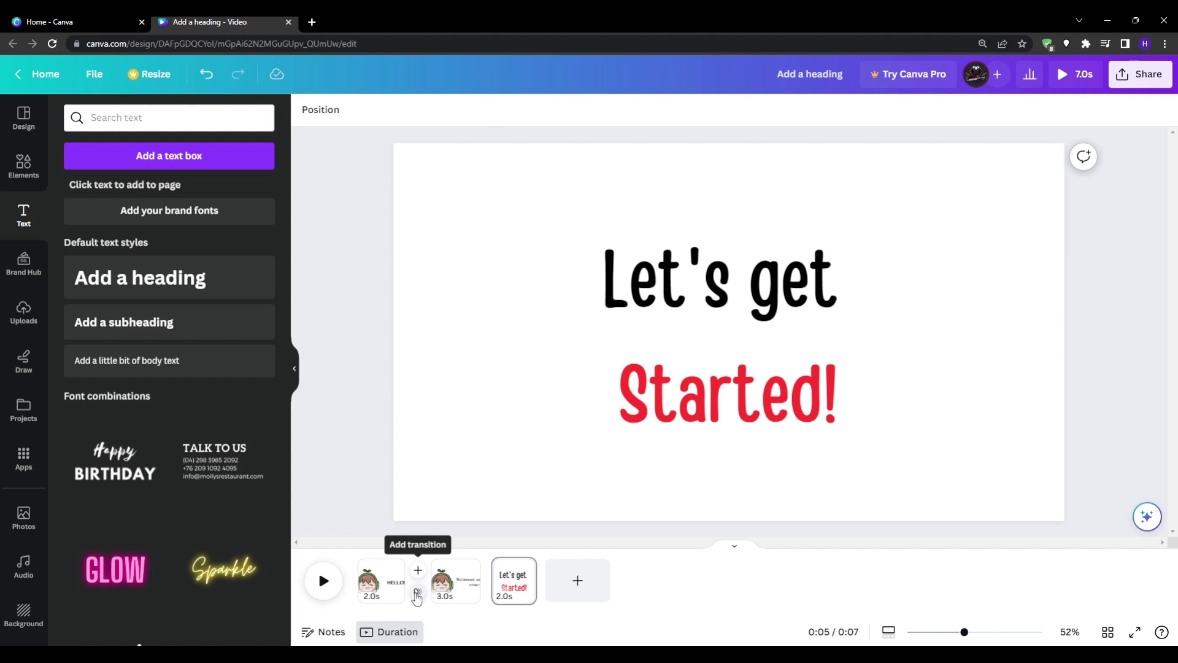
click(416, 594)
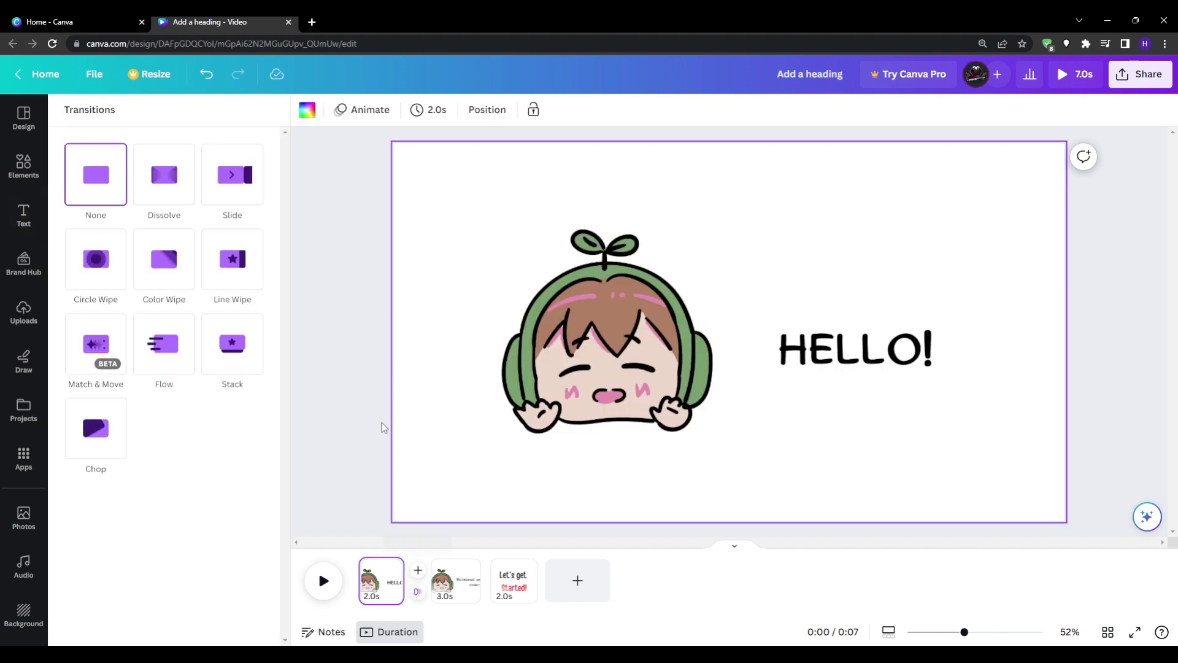
click(95, 258)
click(325, 581)
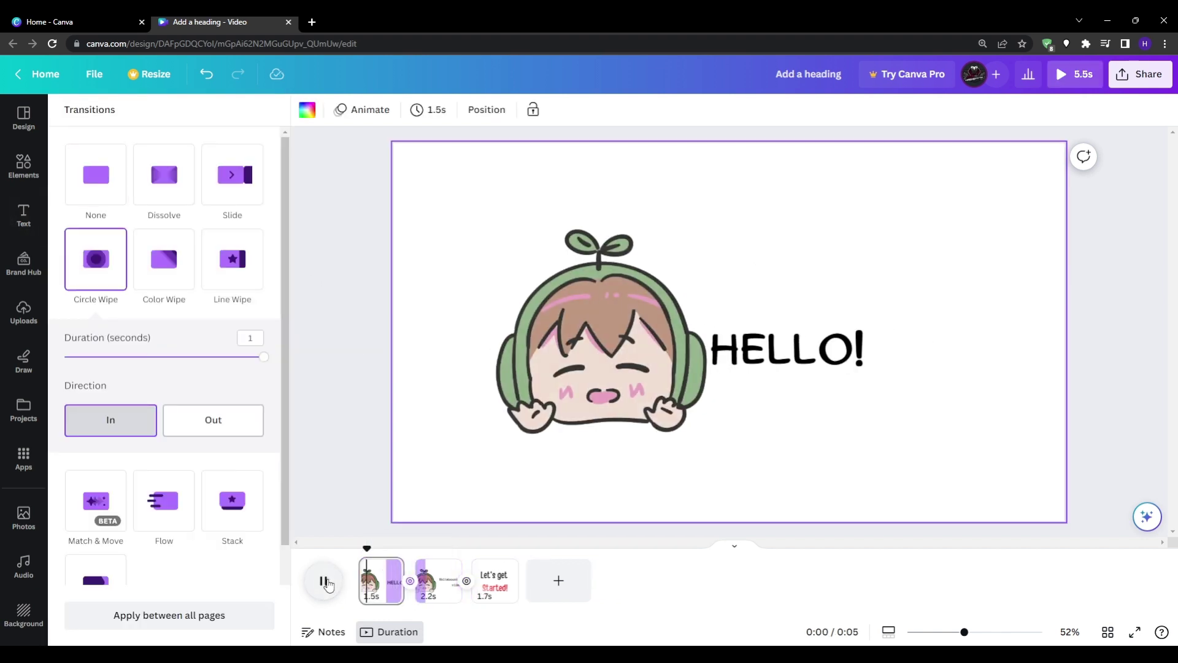